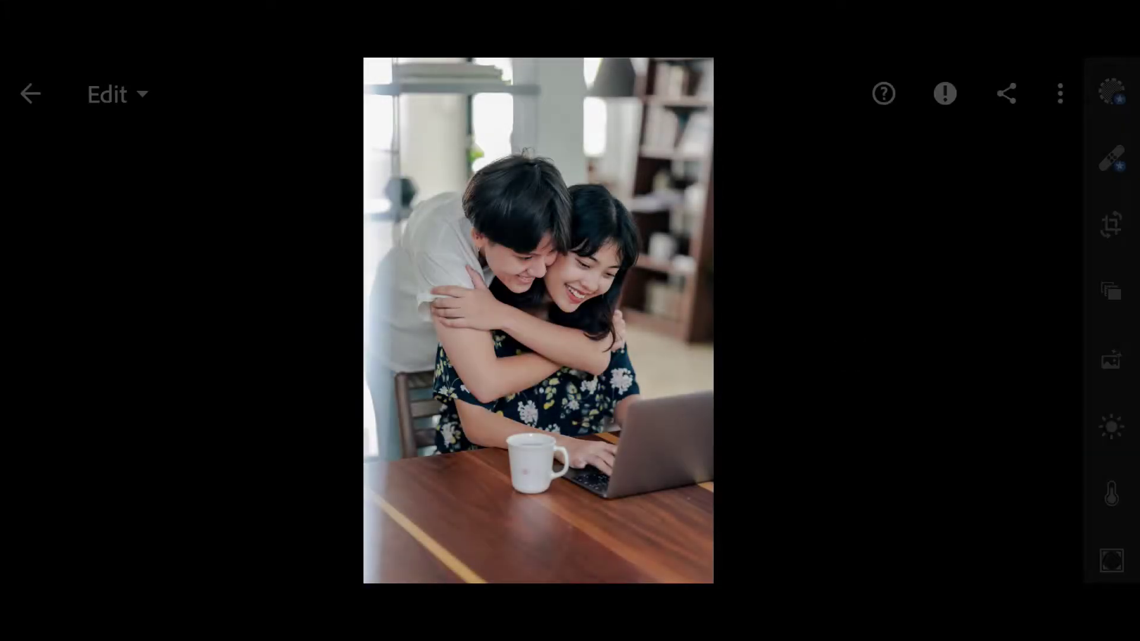
# In the Light panel, raise Contrast to 30, drop Highlights to -81 and raise Whites to 30.
pyautogui.click(1112, 427)
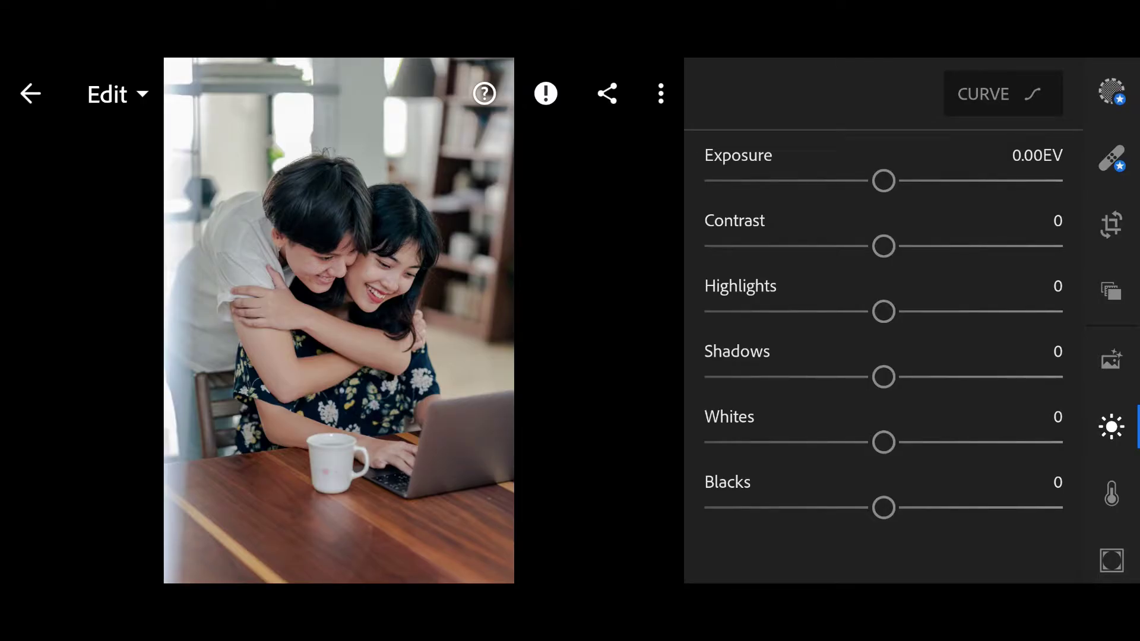
pyautogui.moveTo(881, 261); pyautogui.dragTo(950, 276)
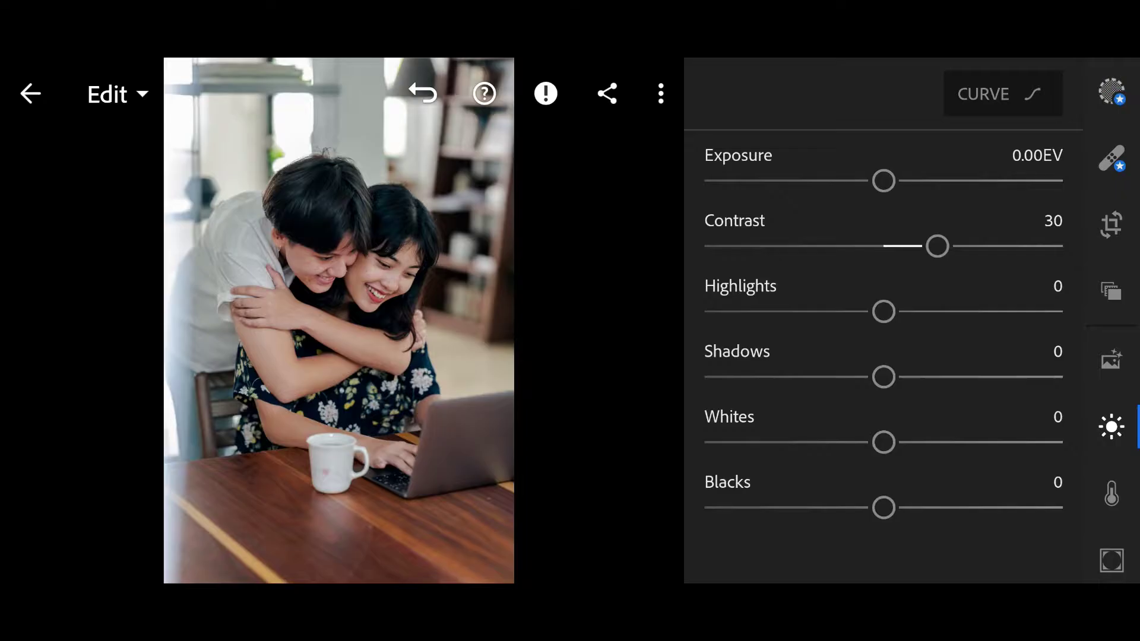
pyautogui.moveTo(882, 339)
pyautogui.mouseDown()
pyautogui.moveTo(756, 348)
pyautogui.moveTo(715, 372)
pyautogui.moveTo(662, 378)
pyautogui.mouseUp()
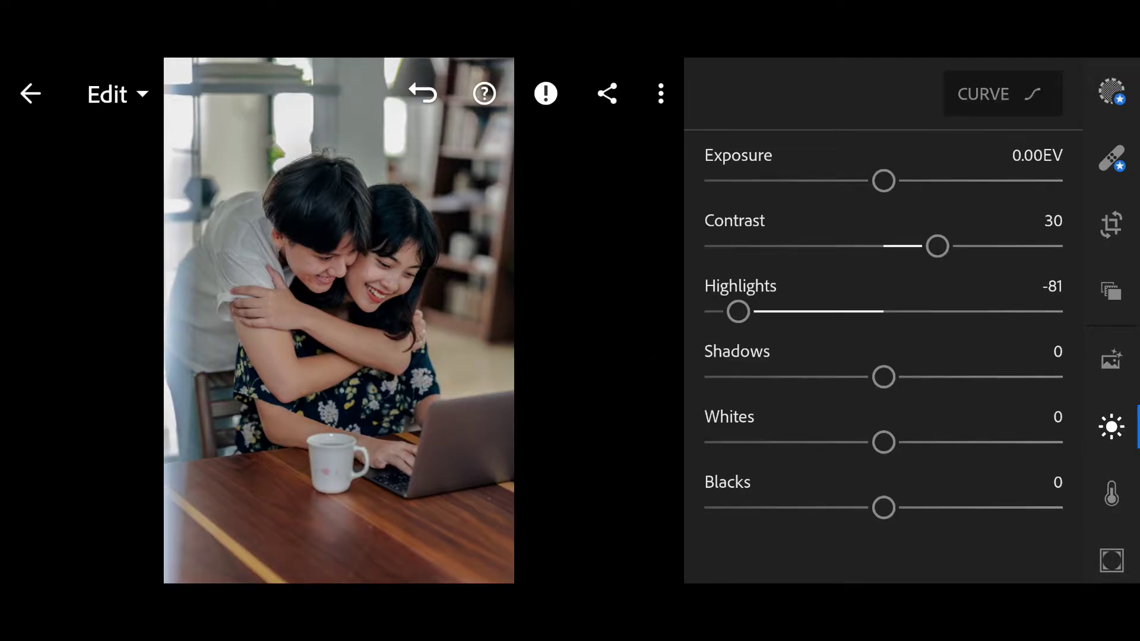
pyautogui.moveTo(883, 443); pyautogui.dragTo(954, 461)
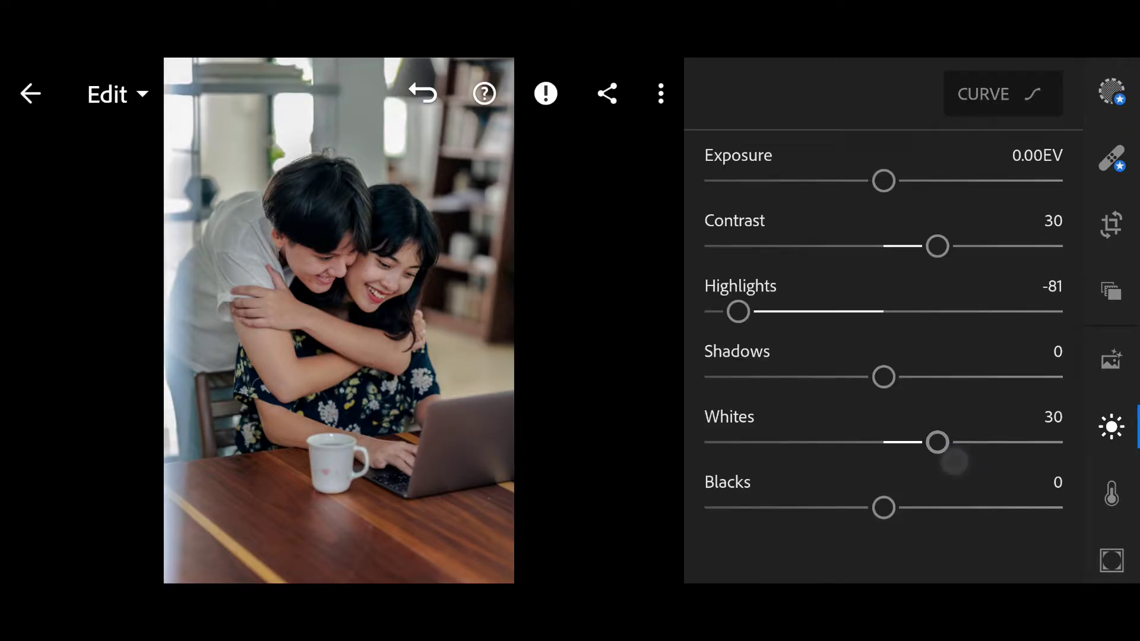
# Lift Shadows to 20 and deepen Blacks to -20.
pyautogui.moveTo(884, 383); pyautogui.dragTo(921, 402)
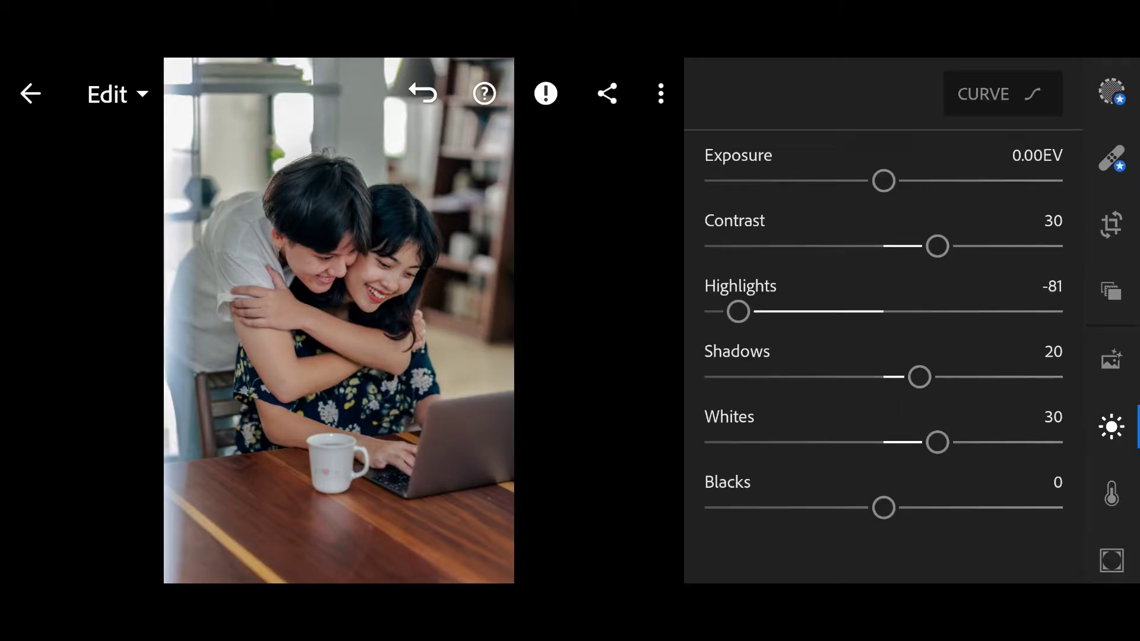
pyautogui.moveTo(1003, 328); pyautogui.dragTo(1005, 287)
pyautogui.moveTo(877, 517); pyautogui.dragTo(848, 520)
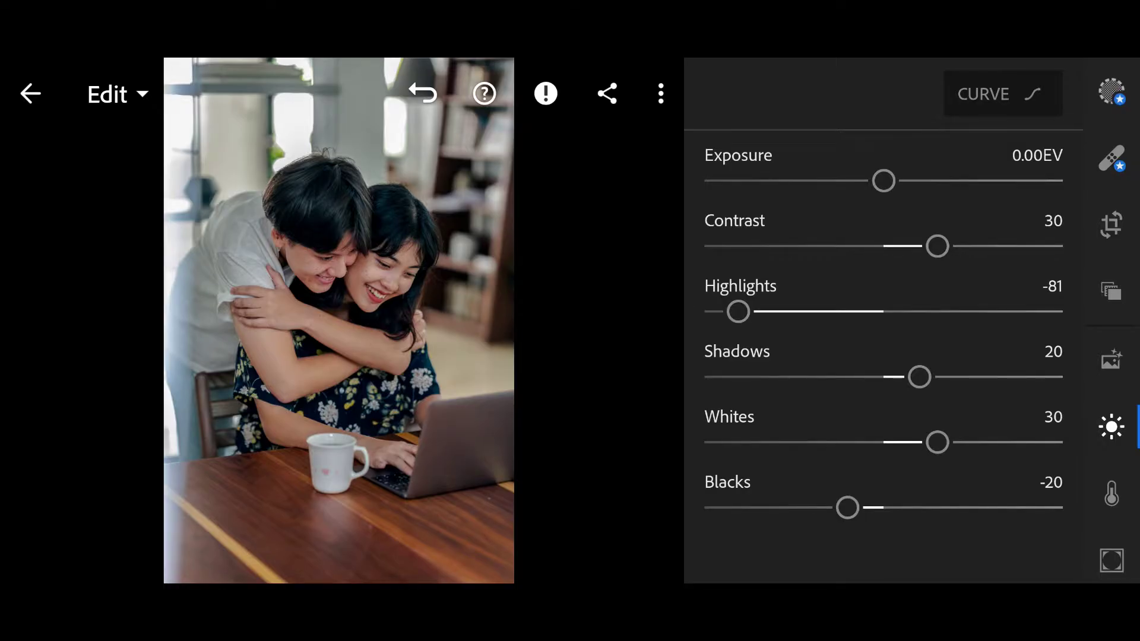
pyautogui.click(1002, 94)
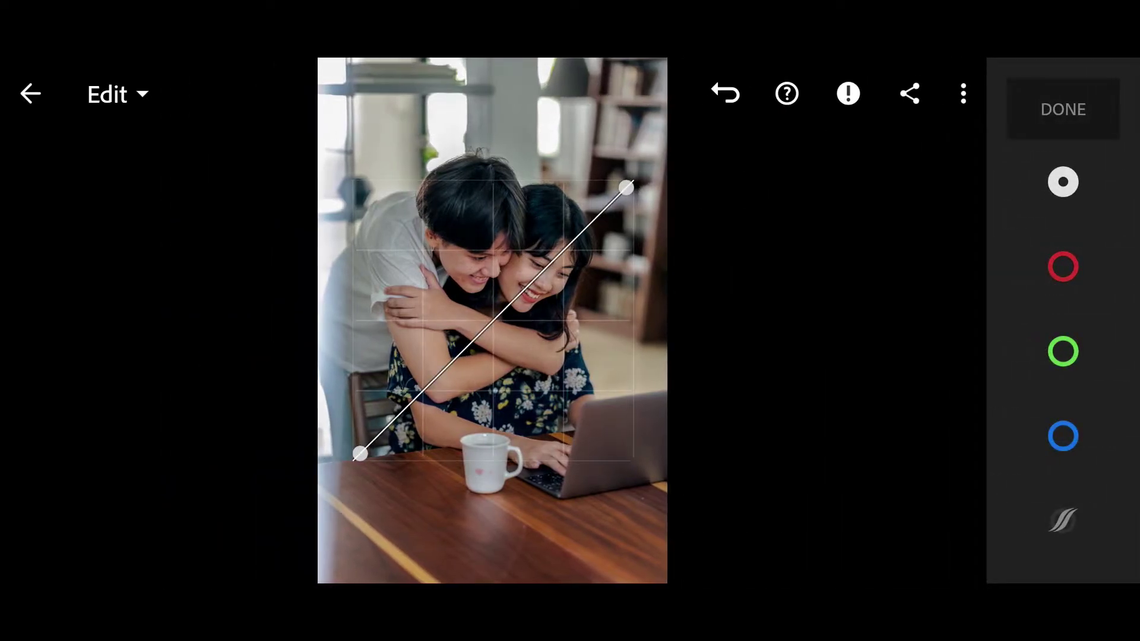
# Lift the curve's black point, pull down a shadow point, raise a midtone point and lower the white point.
pyautogui.moveTo(357, 456); pyautogui.dragTo(293, 444)
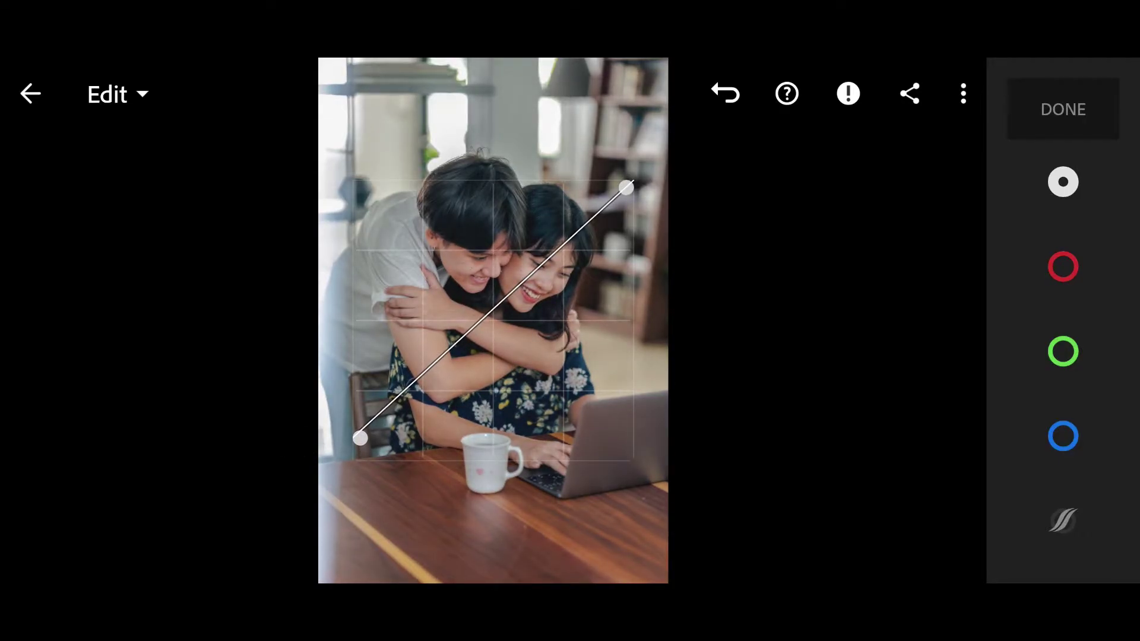
pyautogui.moveTo(415, 386); pyautogui.dragTo(410, 411)
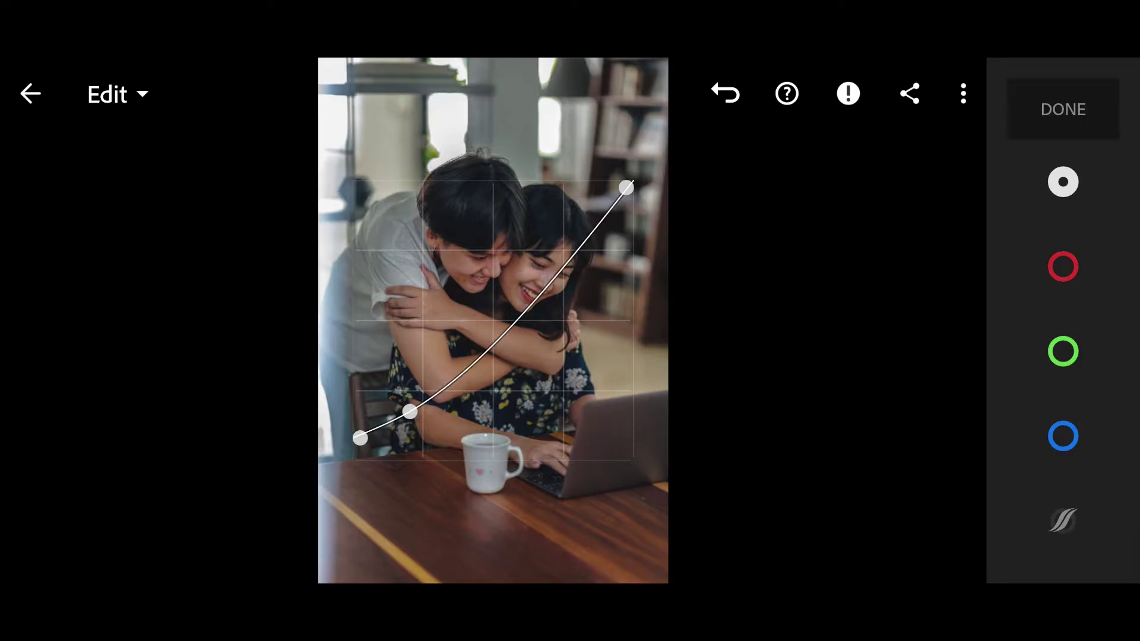
pyautogui.moveTo(493, 353); pyautogui.dragTo(493, 337)
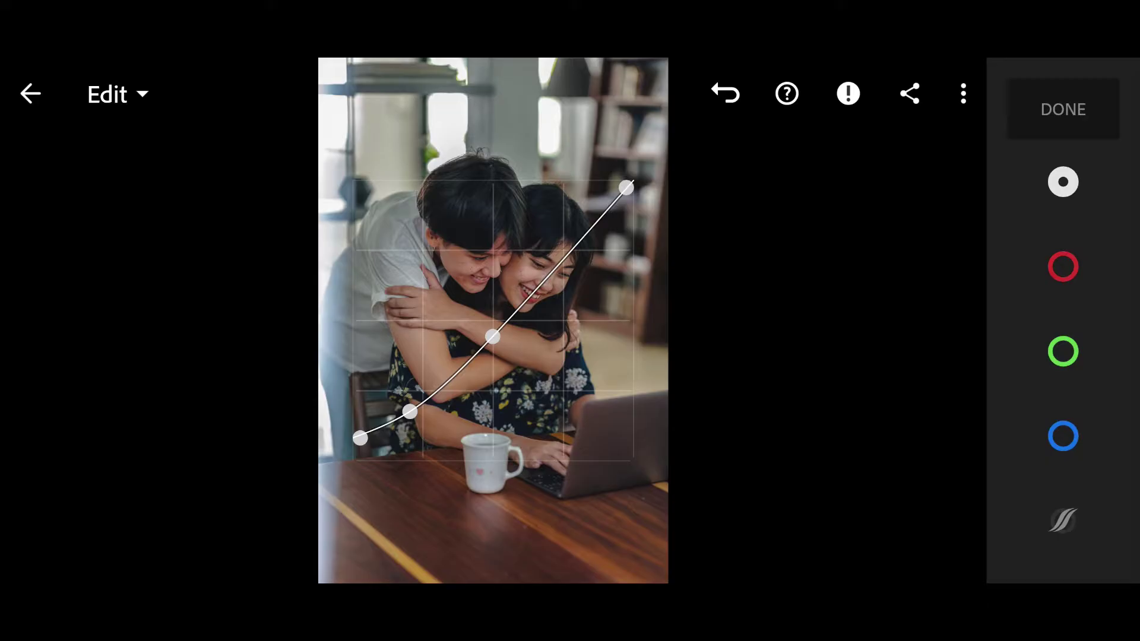
pyautogui.moveTo(628, 189); pyautogui.dragTo(680, 217)
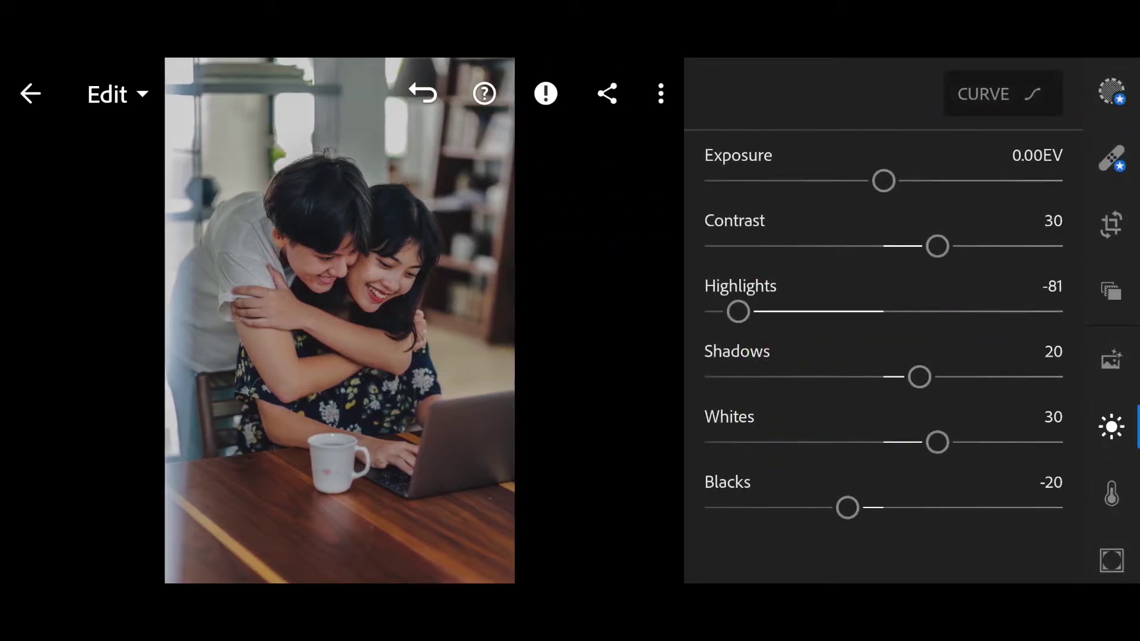
# In the Color panel, warm Temp toward 10 and shift Tint toward green.
pyautogui.click(1111, 315)
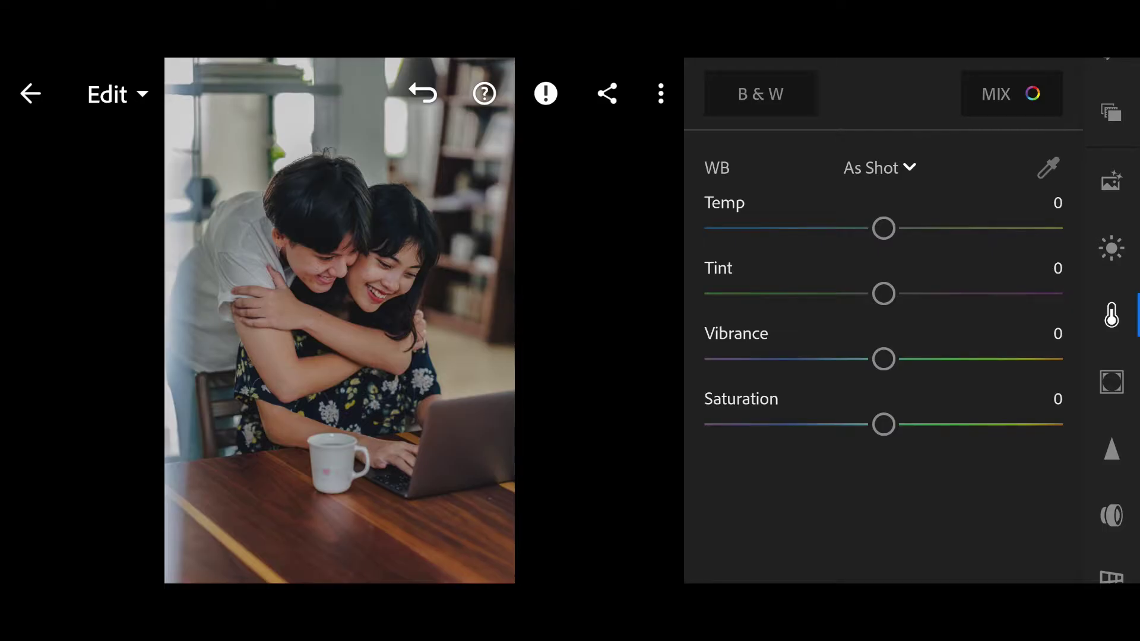
pyautogui.moveTo(1045, 201); pyautogui.dragTo(1043, 198)
pyautogui.click(1042, 197)
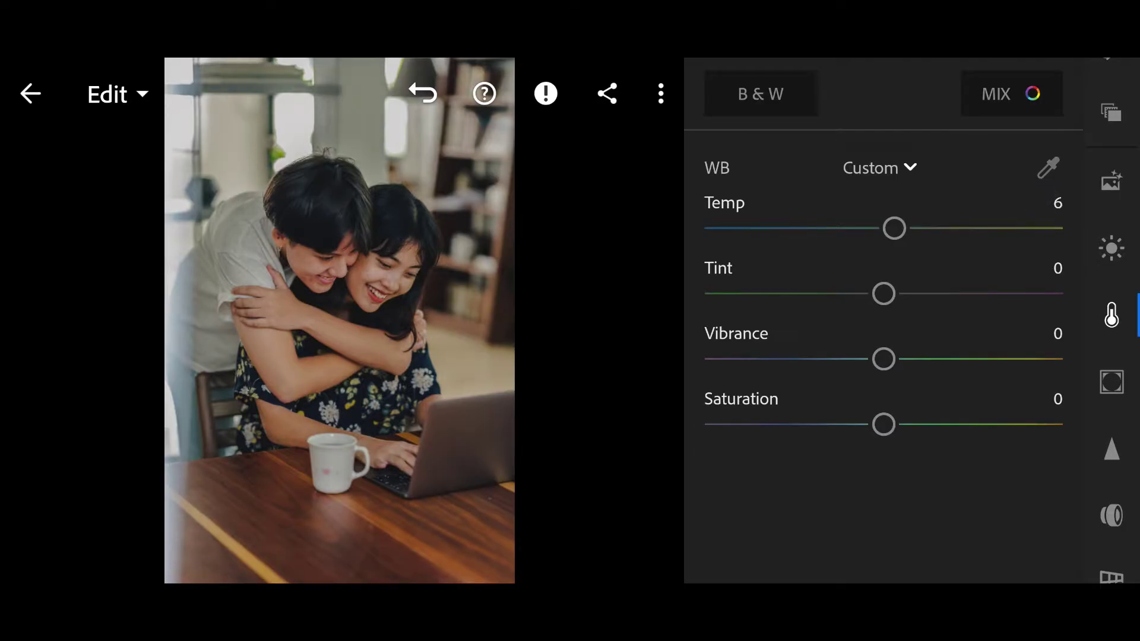
pyautogui.click(724, 265)
pyautogui.click(724, 265)
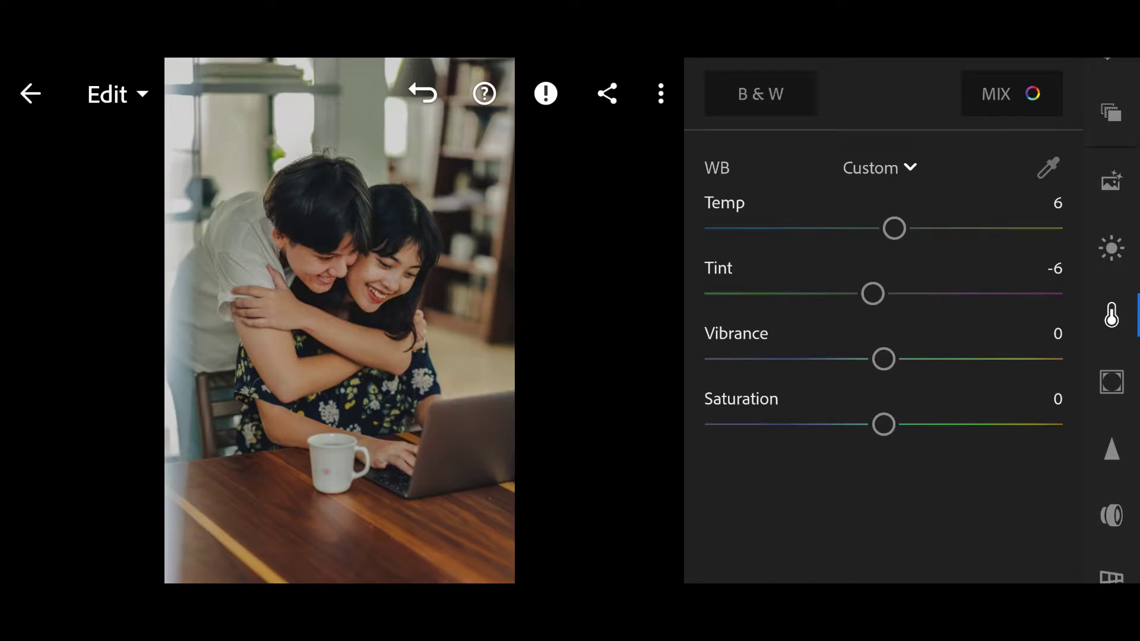
pyautogui.click(715, 273)
pyautogui.click(719, 268)
# Boost Vibrance to 50, settle Tint at -16 and lower Saturation to -10.
pyautogui.moveTo(896, 378); pyautogui.dragTo(1017, 395)
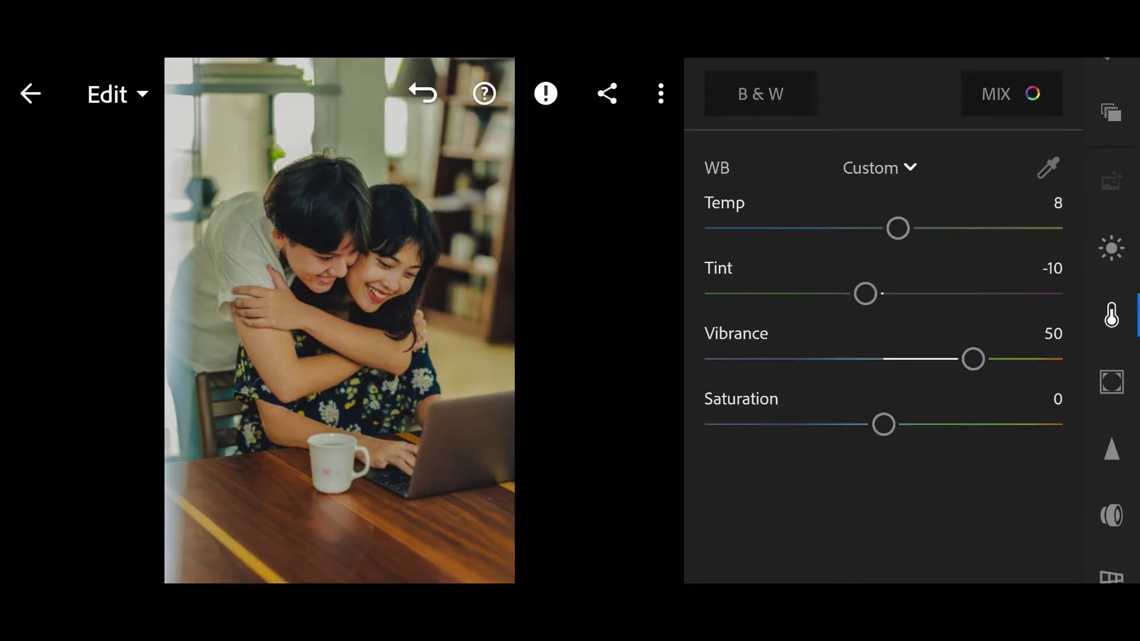
pyautogui.moveTo(723, 271); pyautogui.dragTo(737, 273)
pyautogui.moveTo(1043, 266); pyautogui.dragTo(1050, 265)
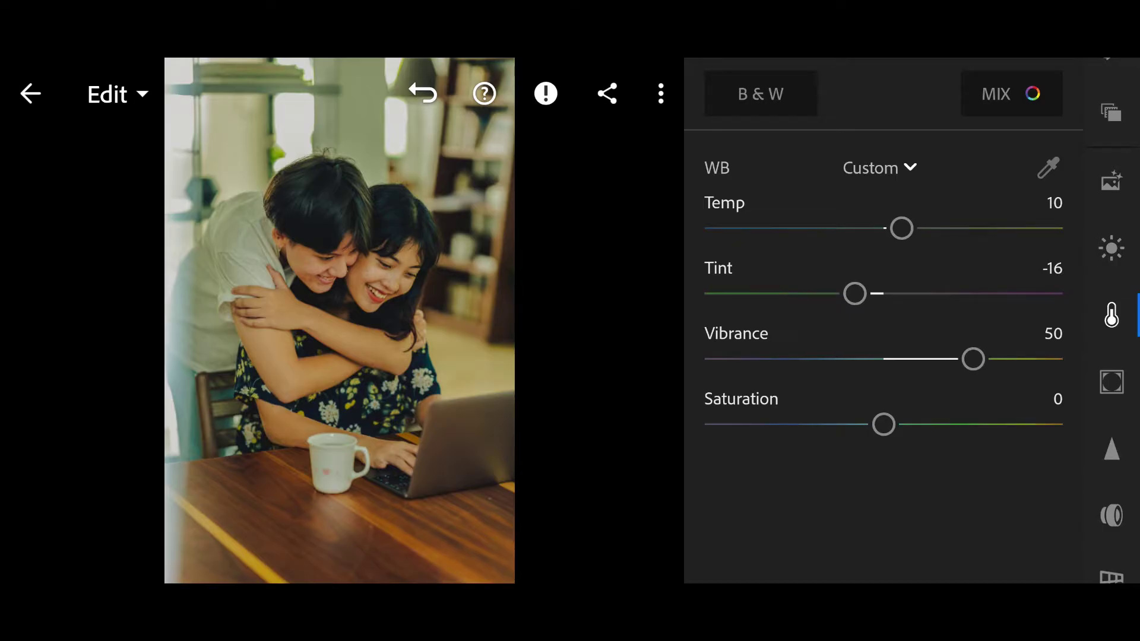
pyautogui.moveTo(884, 424); pyautogui.dragTo(865, 424)
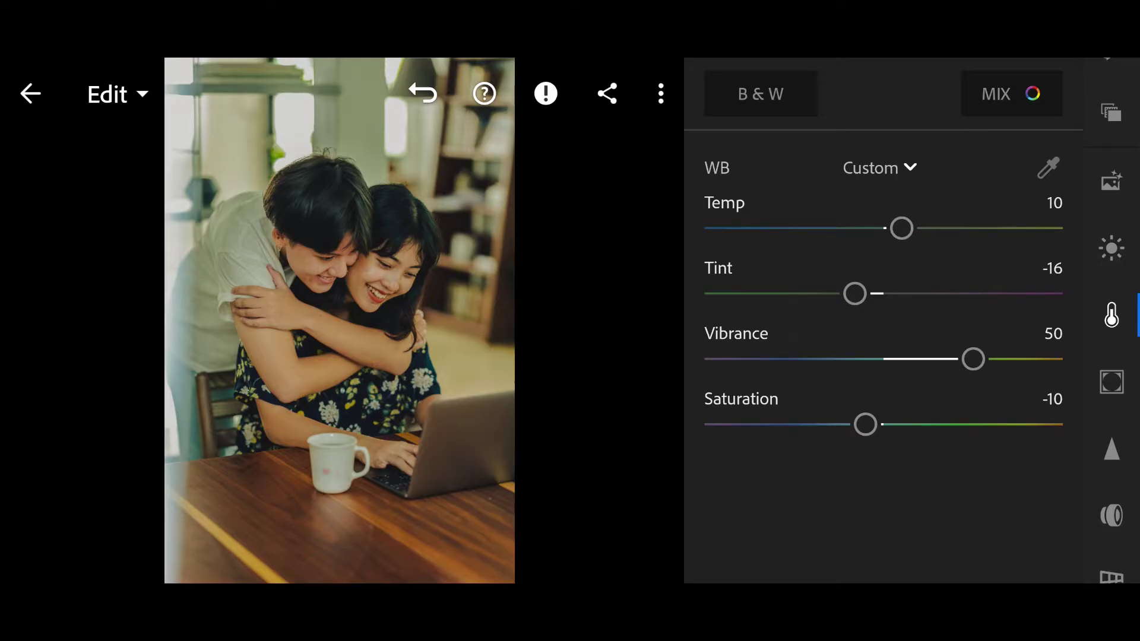
# In Color Mix, set the oranges to Hue -14, Saturation -10 and Luminance 8.
pyautogui.click(1012, 93)
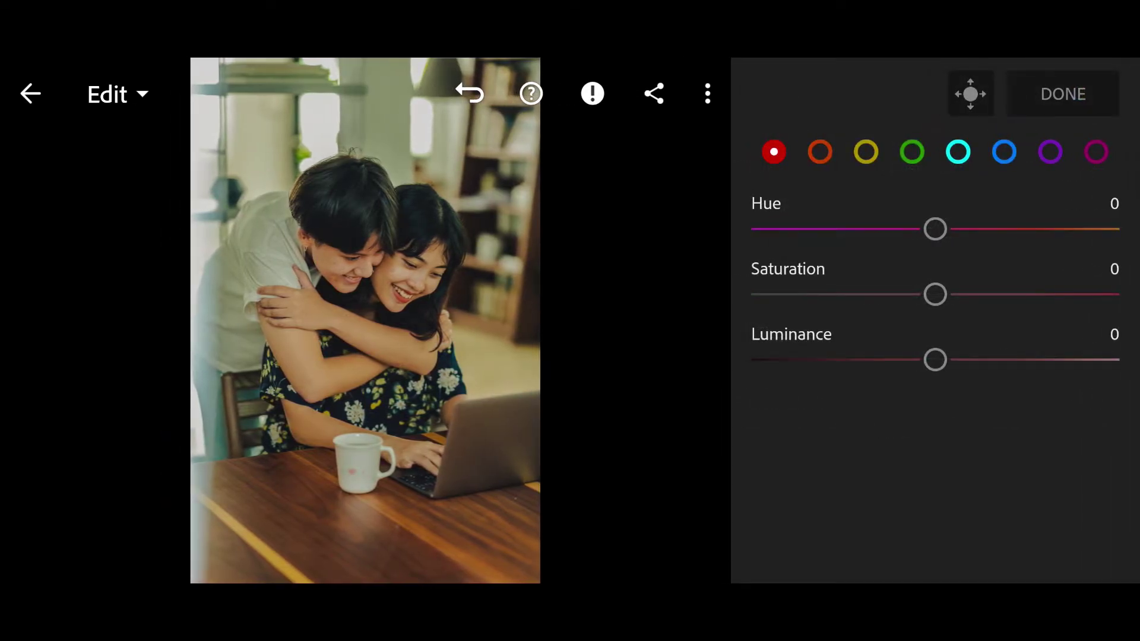
pyautogui.moveTo(1097, 206); pyautogui.dragTo(1090, 193)
pyautogui.moveTo(973, 229); pyautogui.dragTo(972, 230)
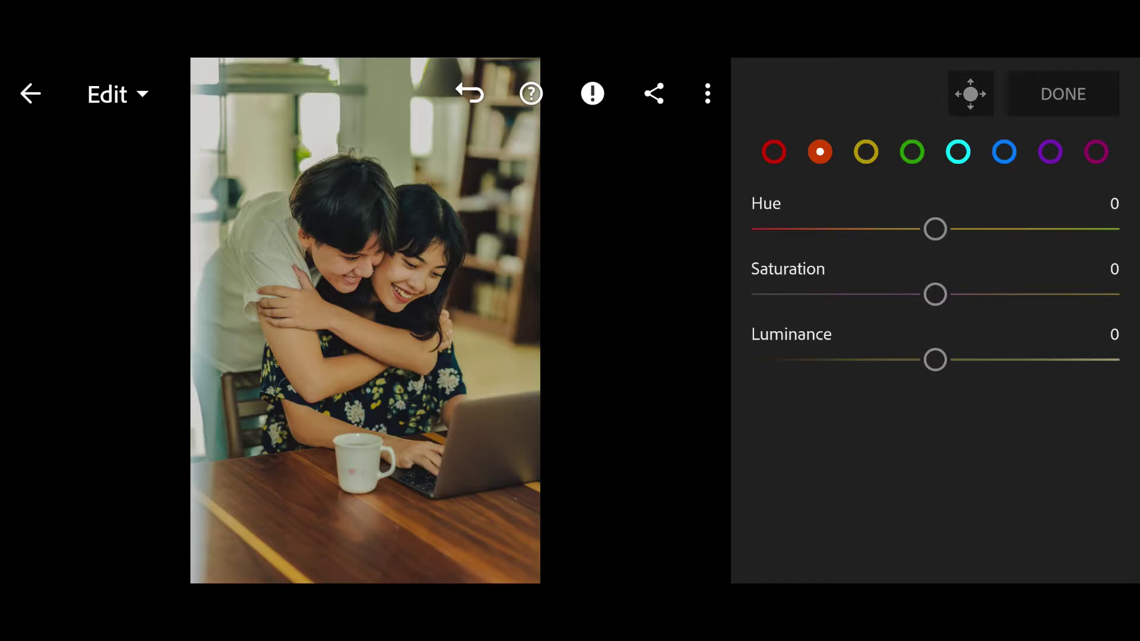
pyautogui.moveTo(935, 229); pyautogui.dragTo(909, 229)
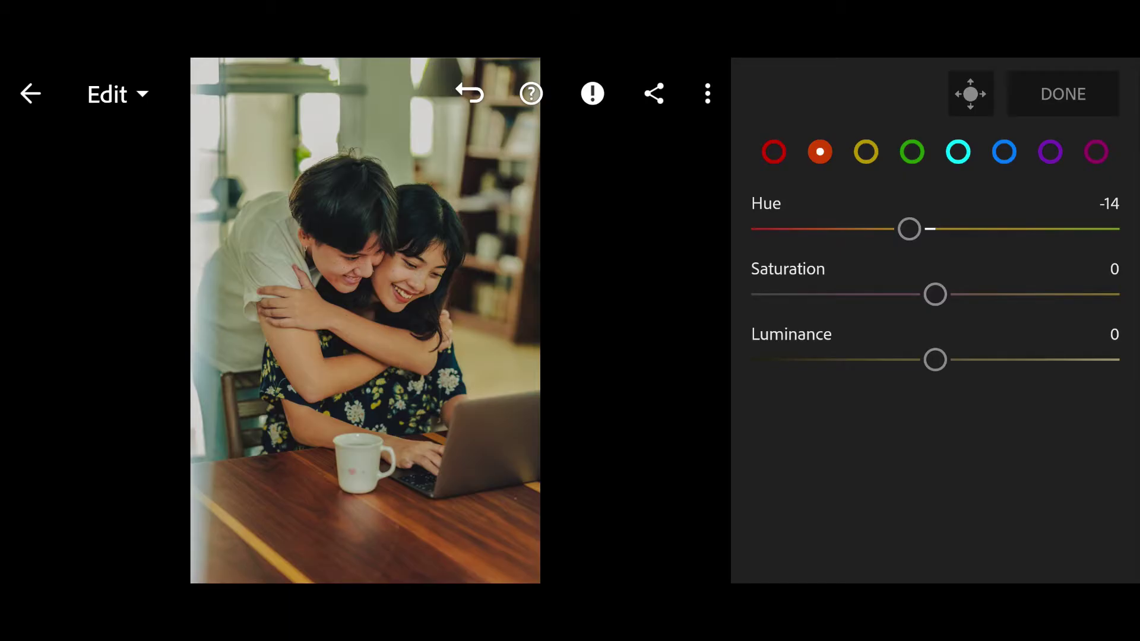
pyautogui.moveTo(935, 294); pyautogui.dragTo(917, 294)
pyautogui.moveTo(936, 360); pyautogui.dragTo(949, 360)
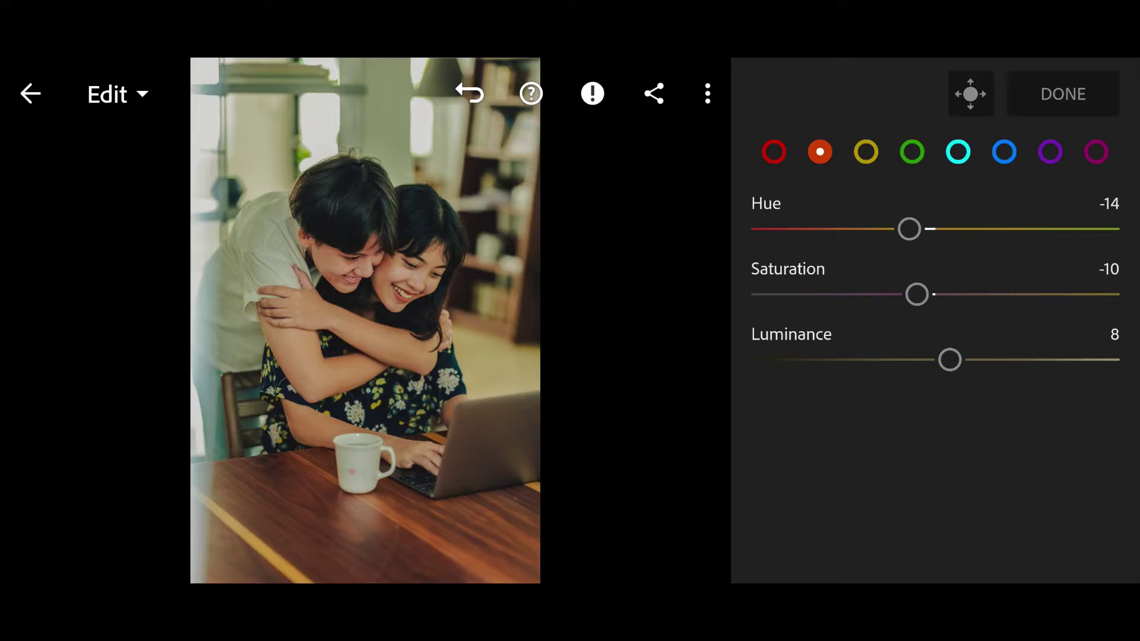
# Shift the yellows' hue and cut their Saturation to -69.
pyautogui.click(866, 151)
pyautogui.moveTo(934, 294); pyautogui.dragTo(825, 294)
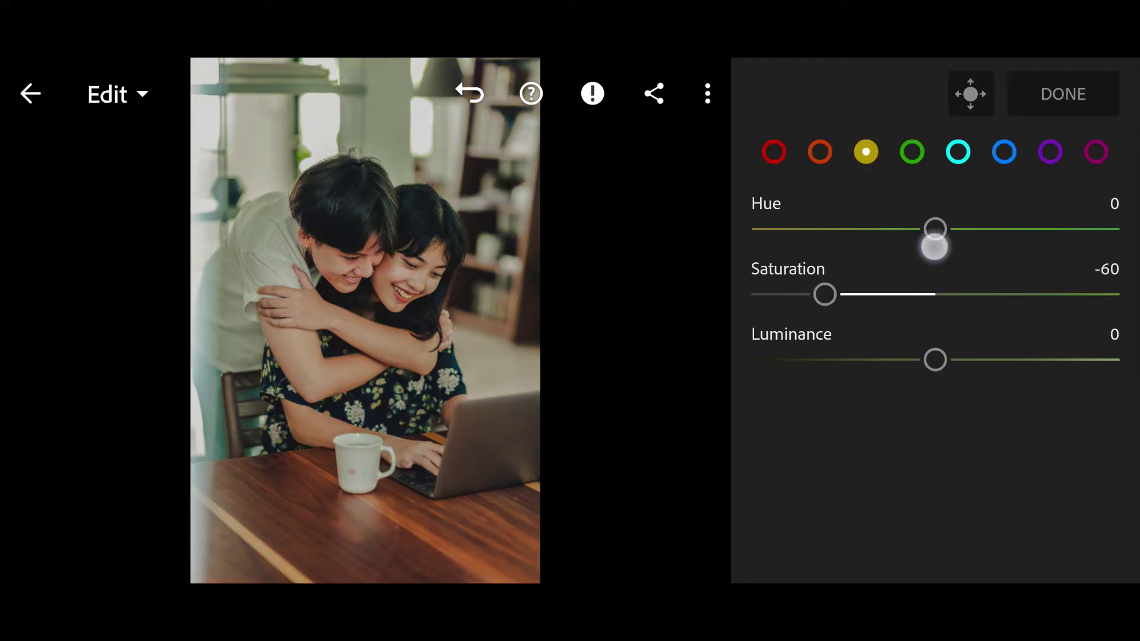
pyautogui.moveTo(934, 238); pyautogui.dragTo(736, 293)
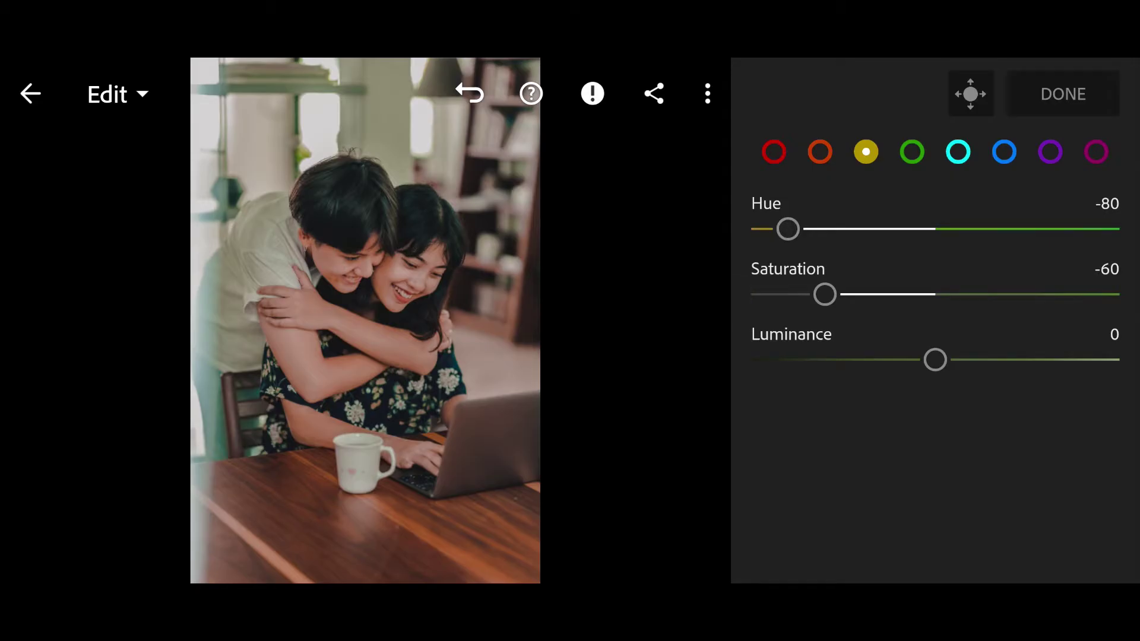
pyautogui.moveTo(809, 301); pyautogui.dragTo(766, 324)
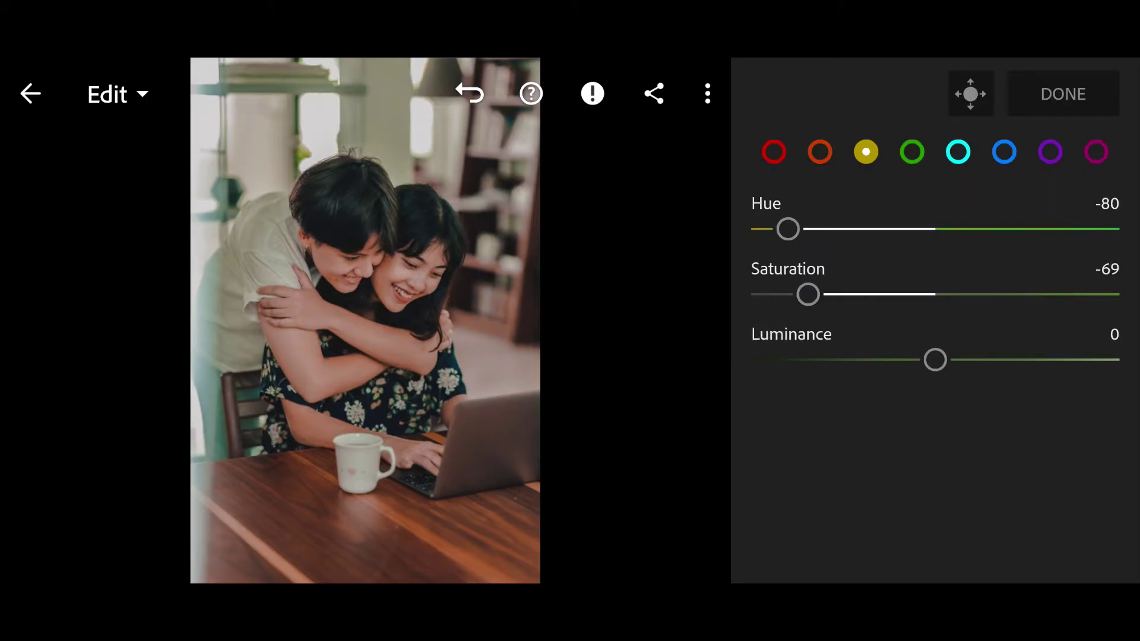
# Set the greens to Hue -54 and Saturation -30.
pyautogui.click(912, 152)
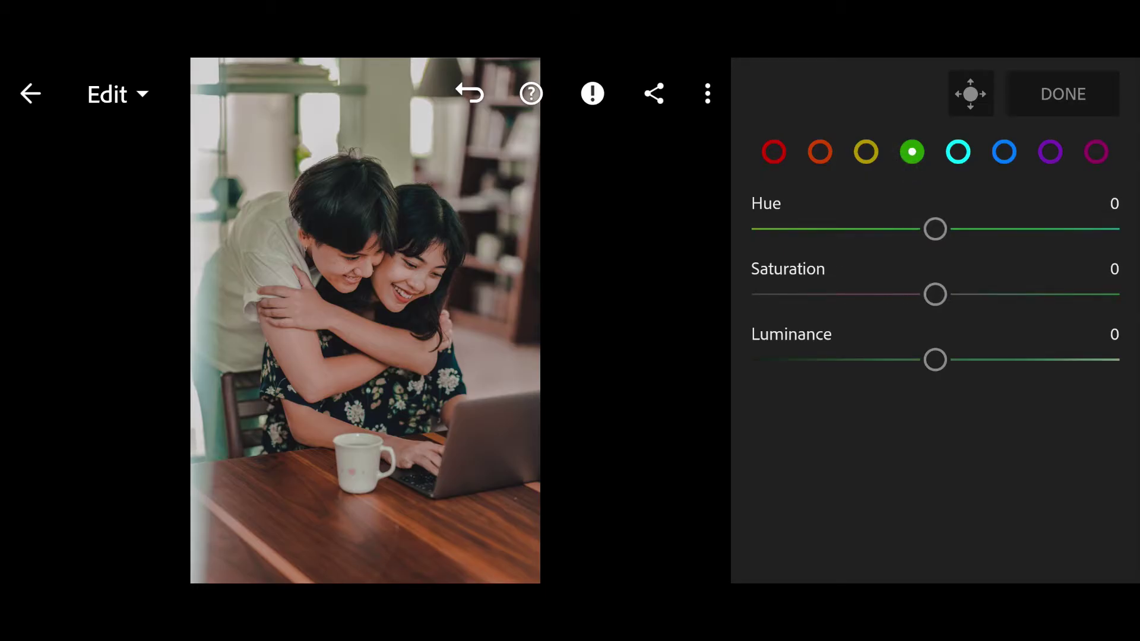
pyautogui.moveTo(936, 229); pyautogui.dragTo(811, 282)
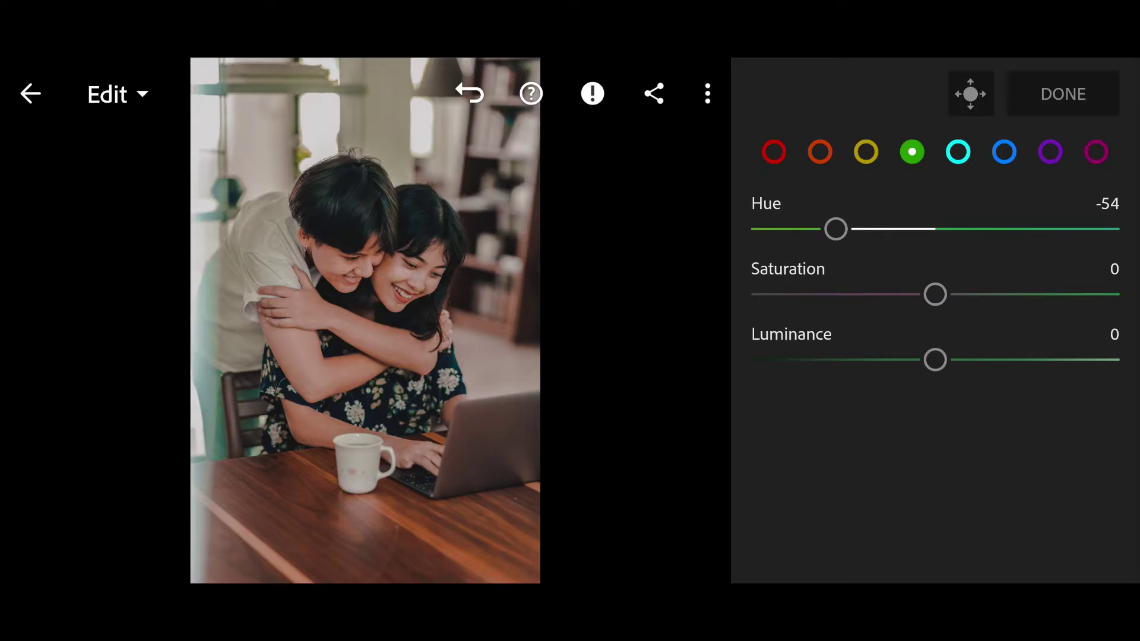
pyautogui.moveTo(935, 294); pyautogui.dragTo(896, 310)
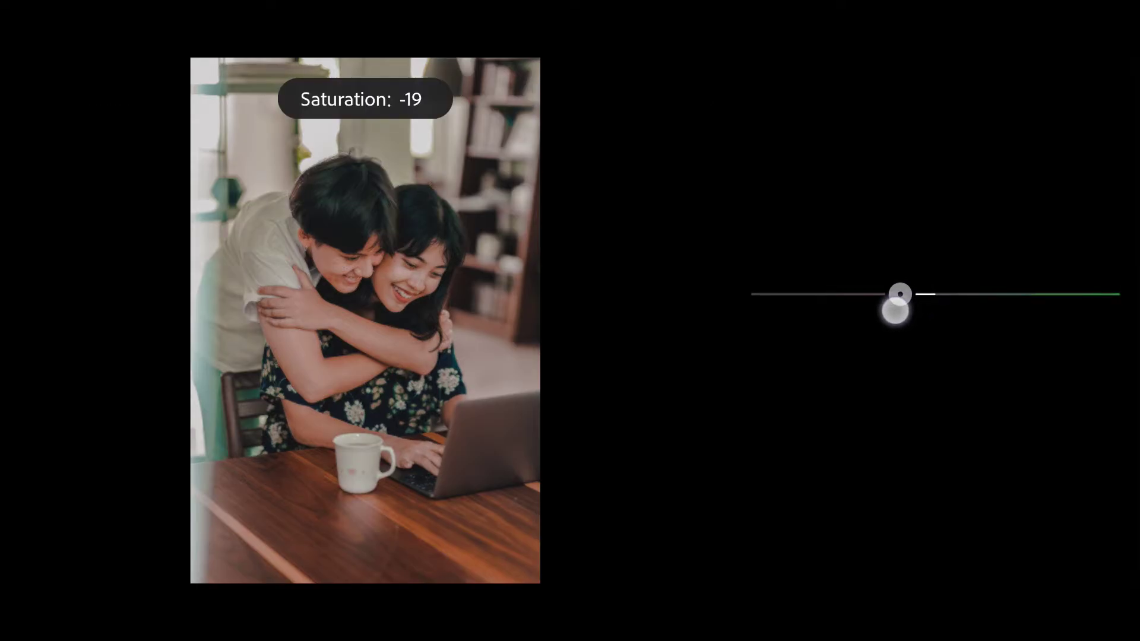
pyautogui.moveTo(895, 310); pyautogui.dragTo(864, 323)
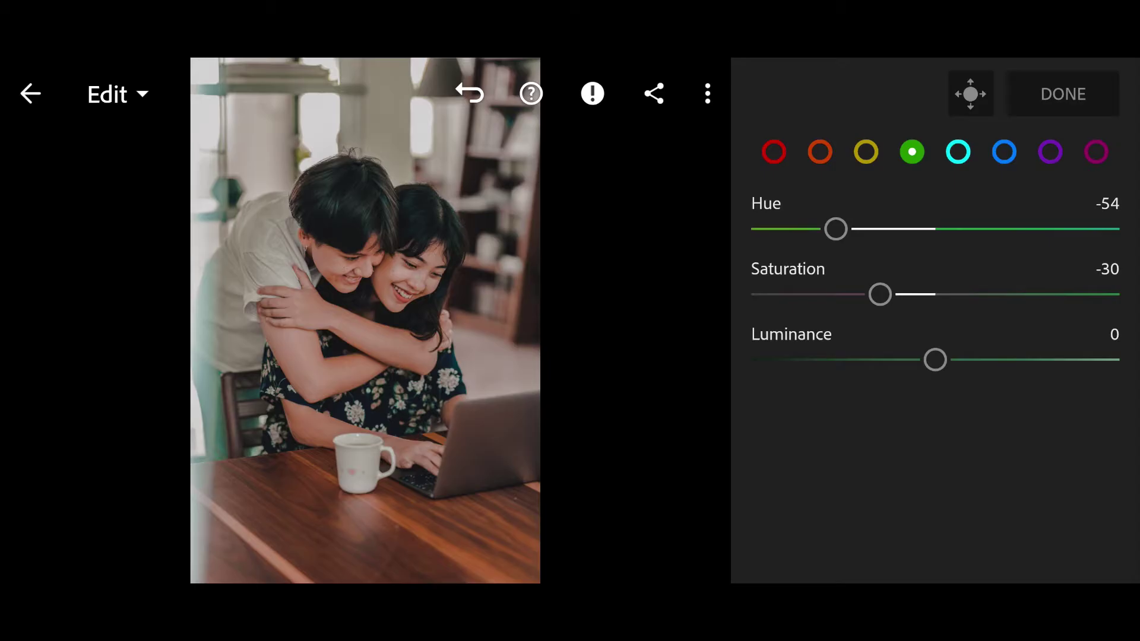
pyautogui.click(957, 155)
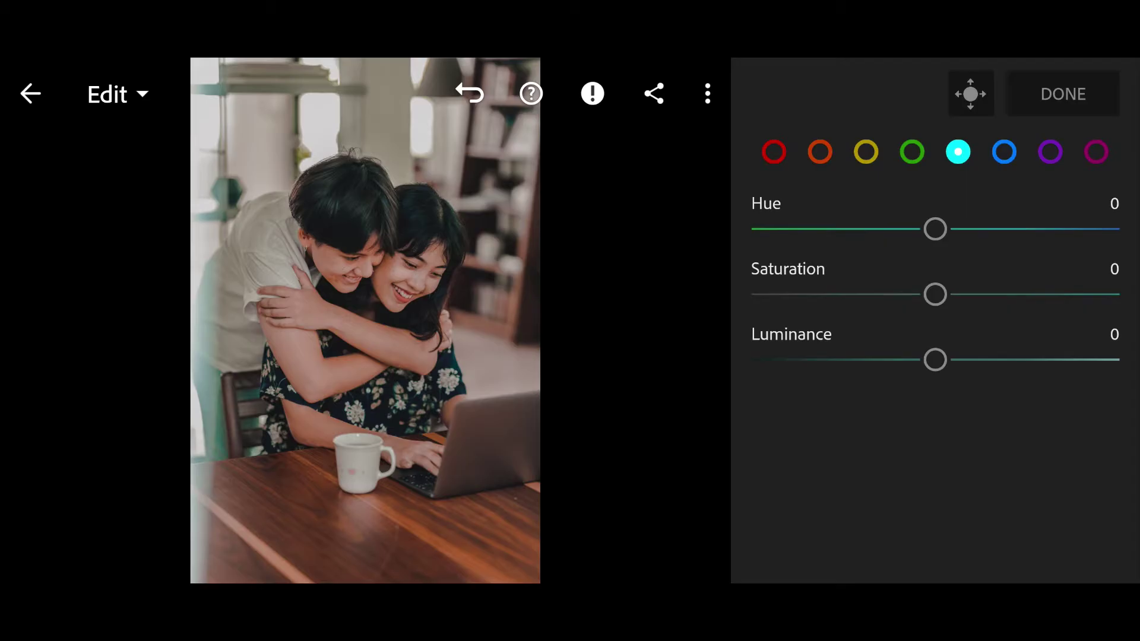
# Set cyans to Saturation -50, Luminance -21 and blues to Saturation -50, Luminance -20, then close Color Mix.
pyautogui.moveTo(935, 295)
pyautogui.mouseDown()
pyautogui.moveTo(818, 339)
pyautogui.moveTo(811, 355)
pyautogui.mouseUp()
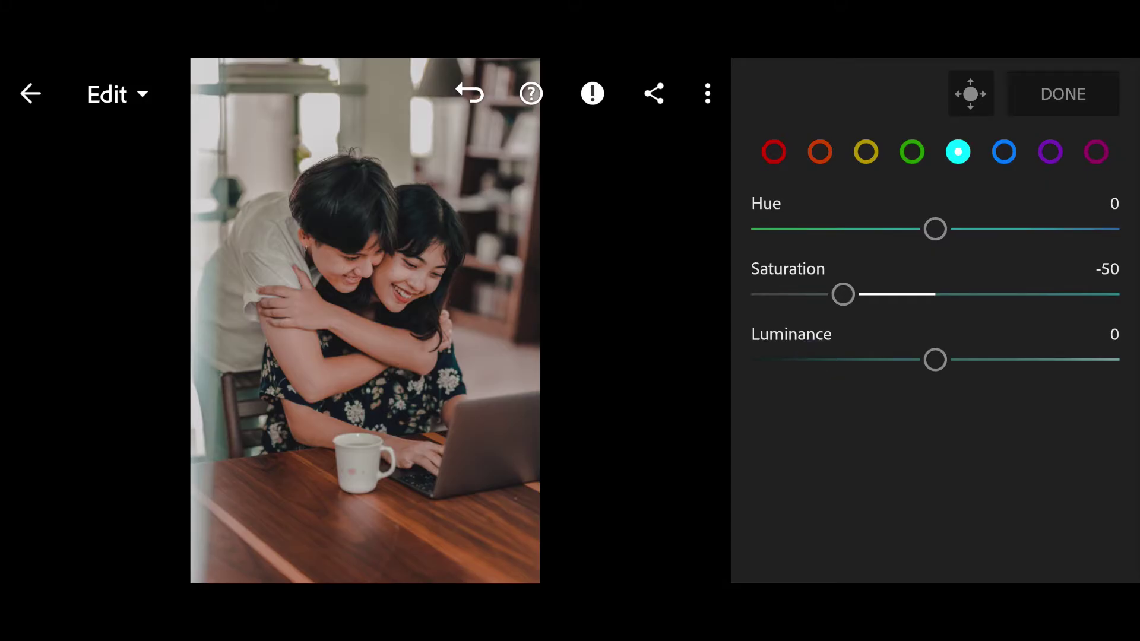
pyautogui.click(929, 359)
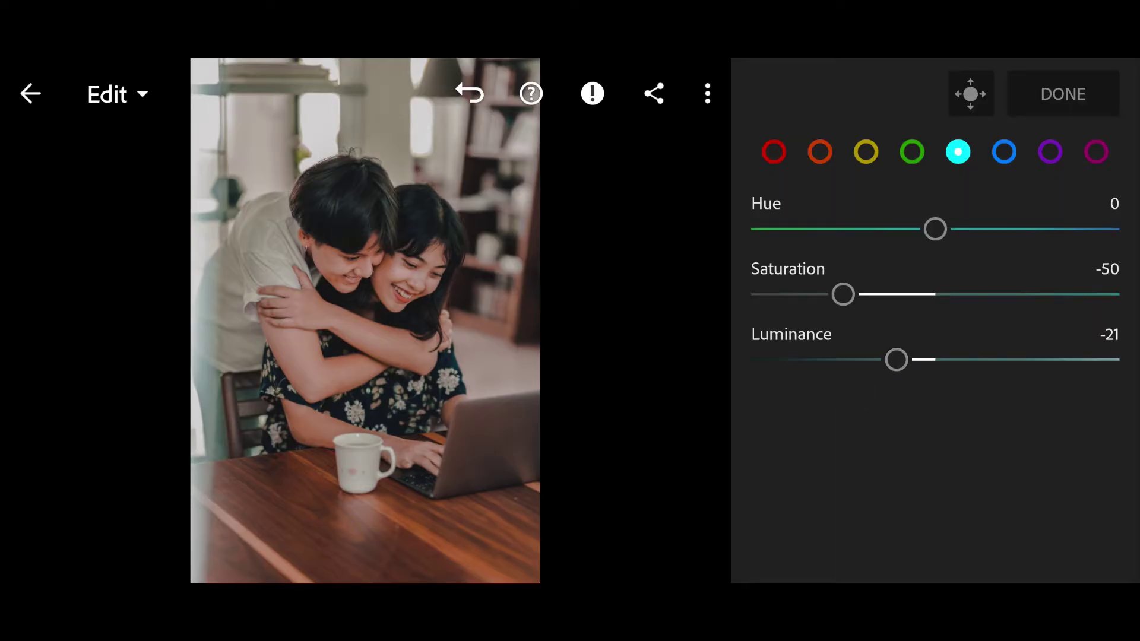
pyautogui.click(1005, 151)
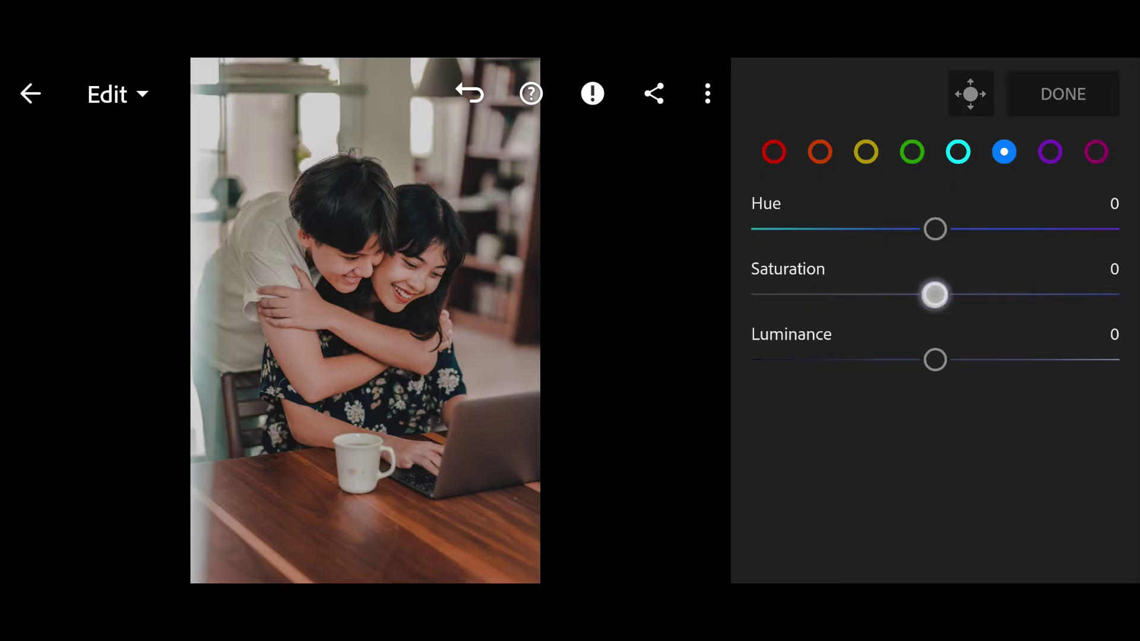
pyautogui.moveTo(935, 294); pyautogui.dragTo(814, 347)
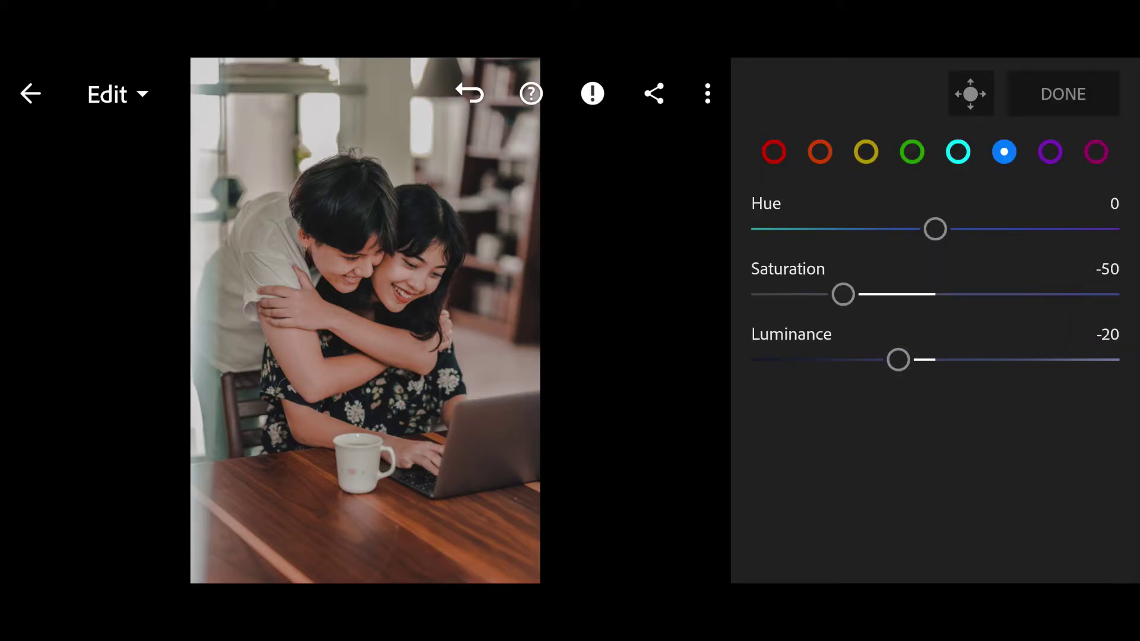
pyautogui.click(1087, 93)
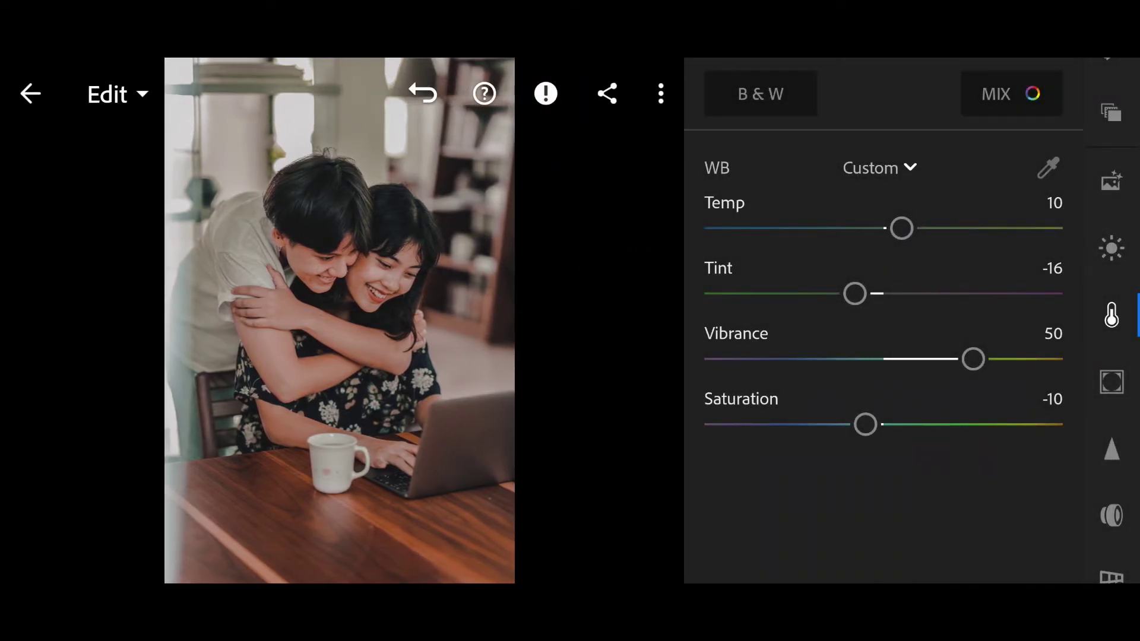
# In Effects, set Clarity to 24 and Dehaze to 10.
pyautogui.moveTo(1112, 332); pyautogui.dragTo(1113, 253)
pyautogui.click(1117, 303)
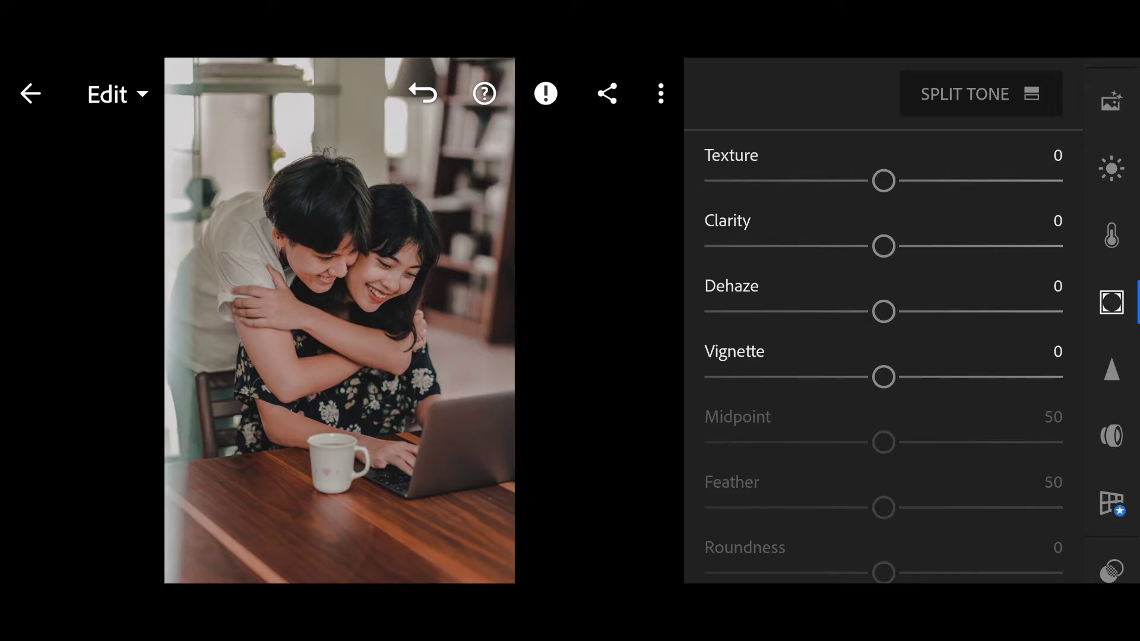
pyautogui.moveTo(1033, 225); pyautogui.dragTo(1053, 224)
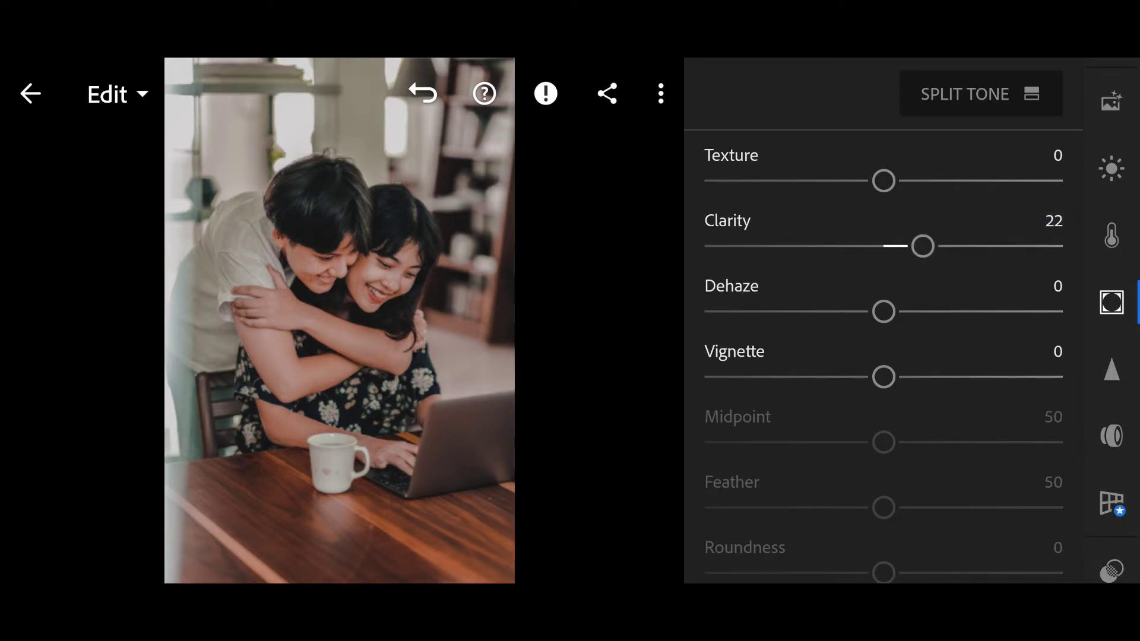
pyautogui.moveTo(1048, 285)
pyautogui.mouseDown()
pyautogui.moveTo(1039, 273)
pyautogui.moveTo(1050, 289)
pyautogui.mouseUp()
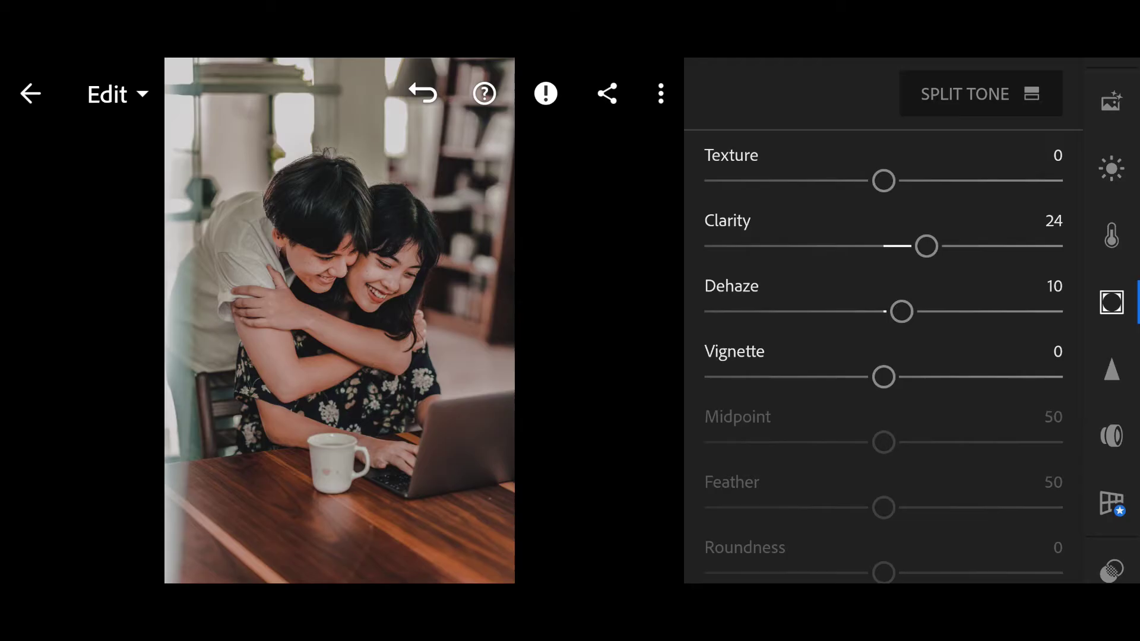
# Tint highlights to hue 62, saturation 10 and shadows to hue 14, saturation 8, then compare with Before.
pyautogui.click(980, 94)
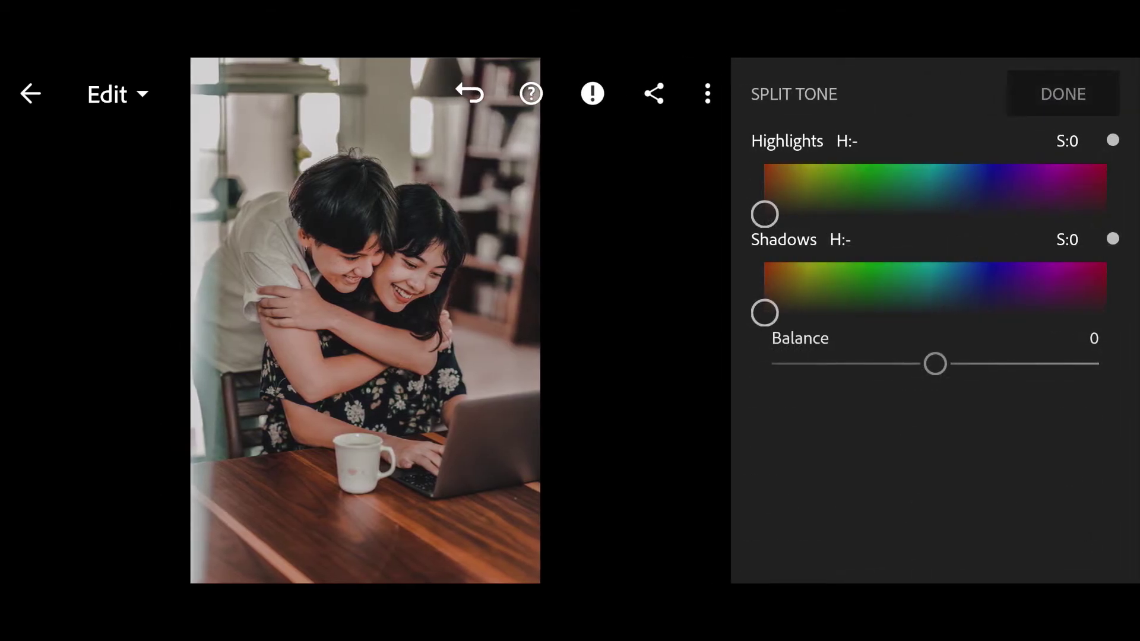
pyautogui.moveTo(765, 215); pyautogui.dragTo(815, 219)
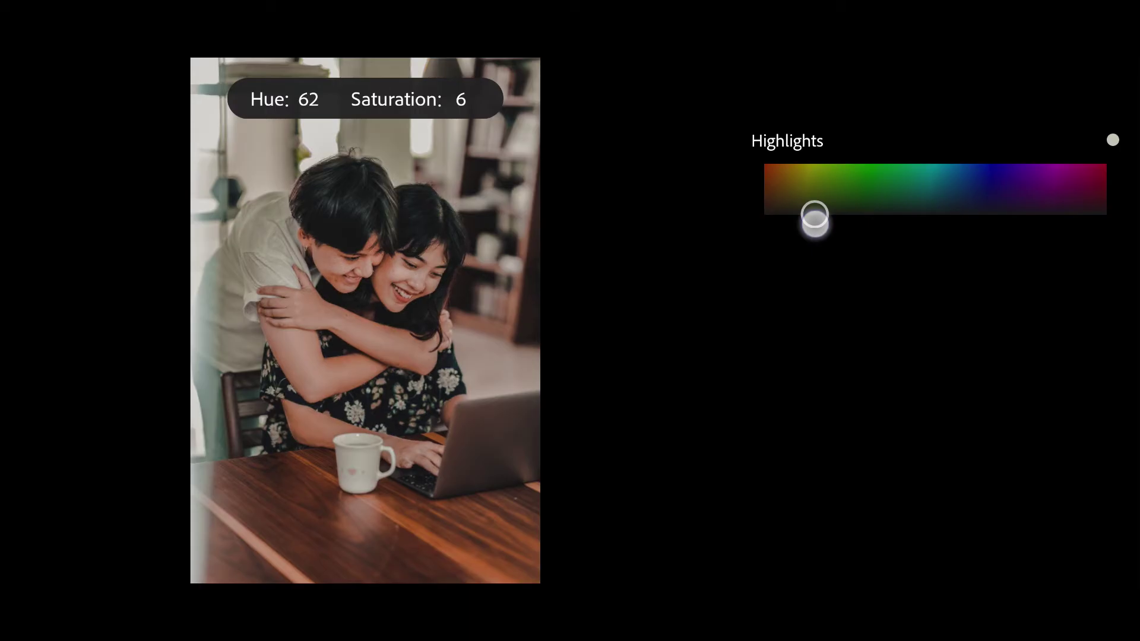
pyautogui.moveTo(815, 218); pyautogui.dragTo(815, 215)
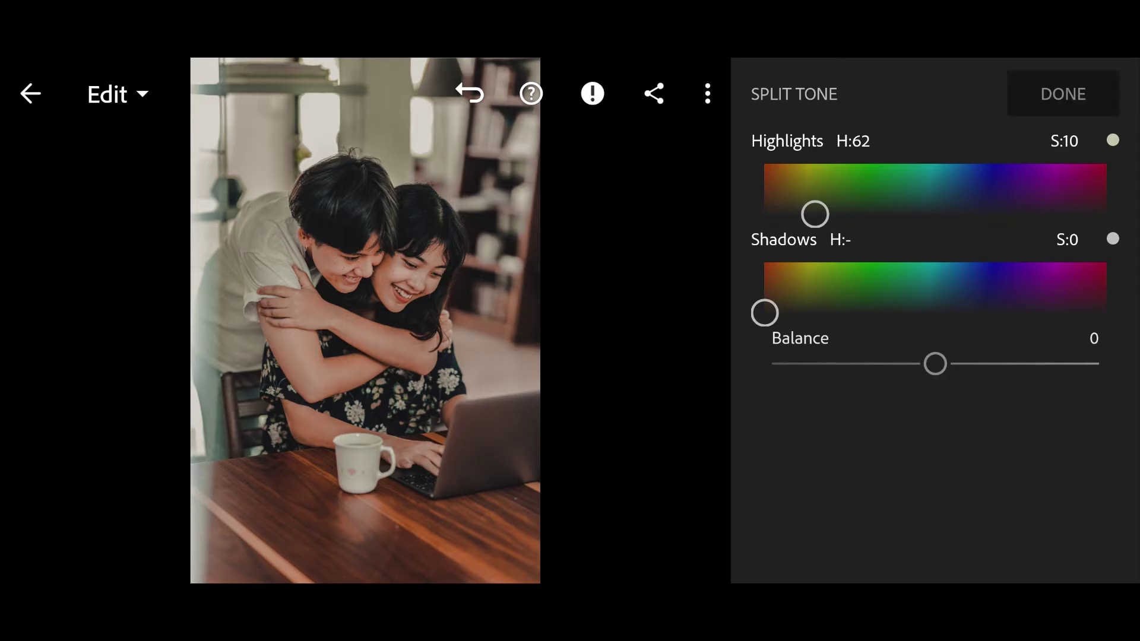
pyautogui.moveTo(765, 313); pyautogui.dragTo(766, 315)
pyautogui.click(268, 487)
pyautogui.click(809, 440)
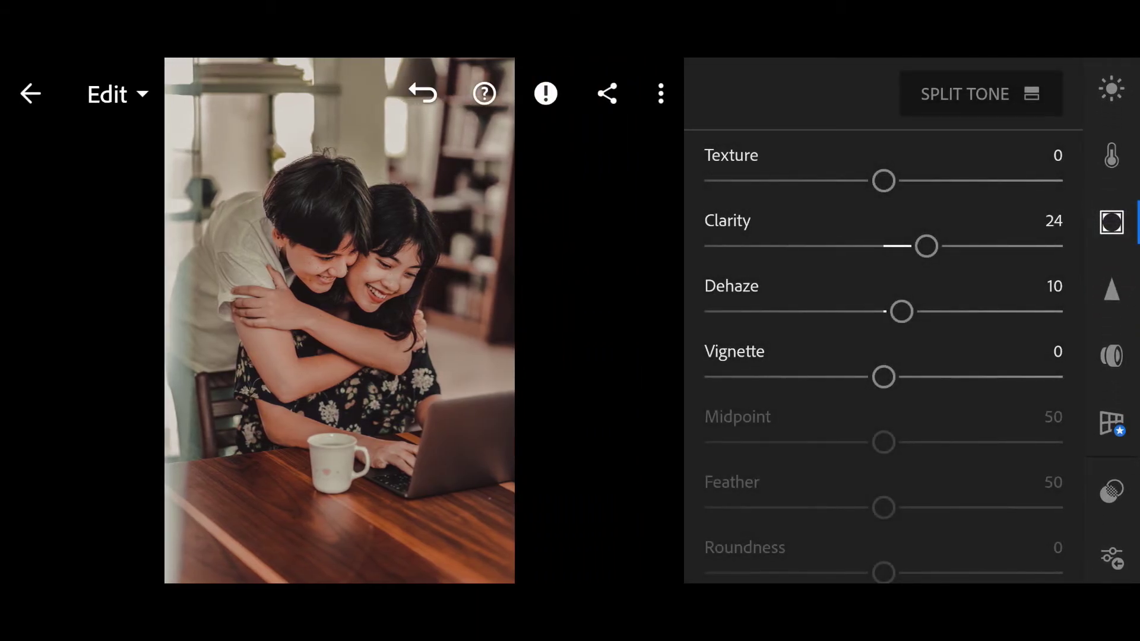
# In Effects, set Vignette to -10, Midpoint to 19 and Feather to 80.
pyautogui.moveTo(988, 417); pyautogui.dragTo(987, 379)
pyautogui.moveTo(871, 339); pyautogui.dragTo(844, 347)
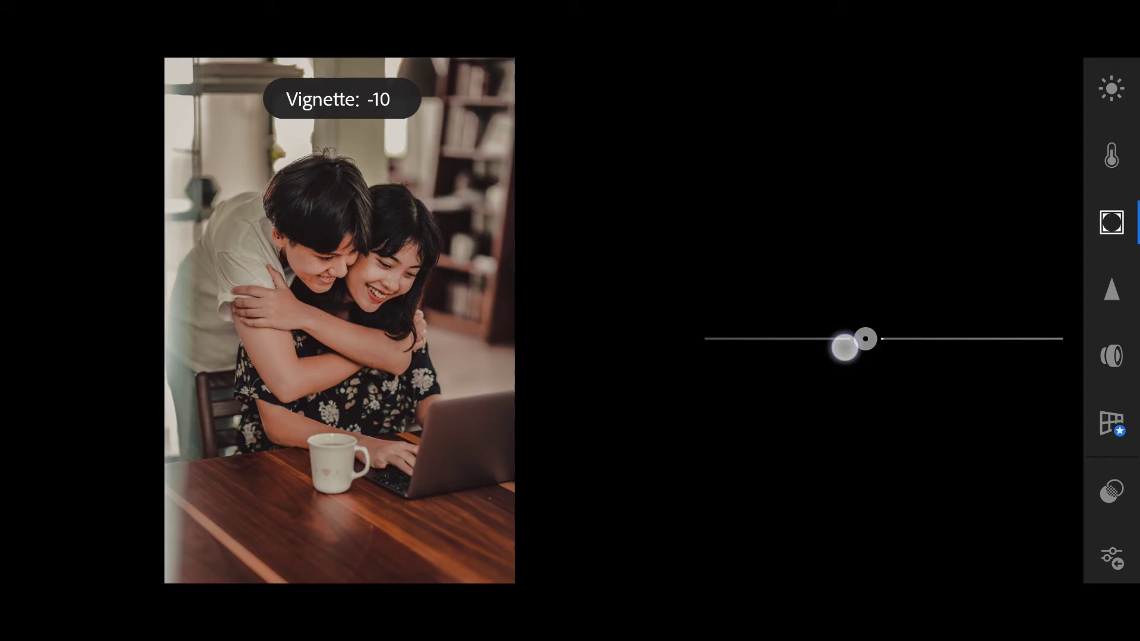
pyautogui.moveTo(874, 414)
pyautogui.mouseDown()
pyautogui.moveTo(778, 428)
pyautogui.moveTo(727, 419)
pyautogui.mouseUp()
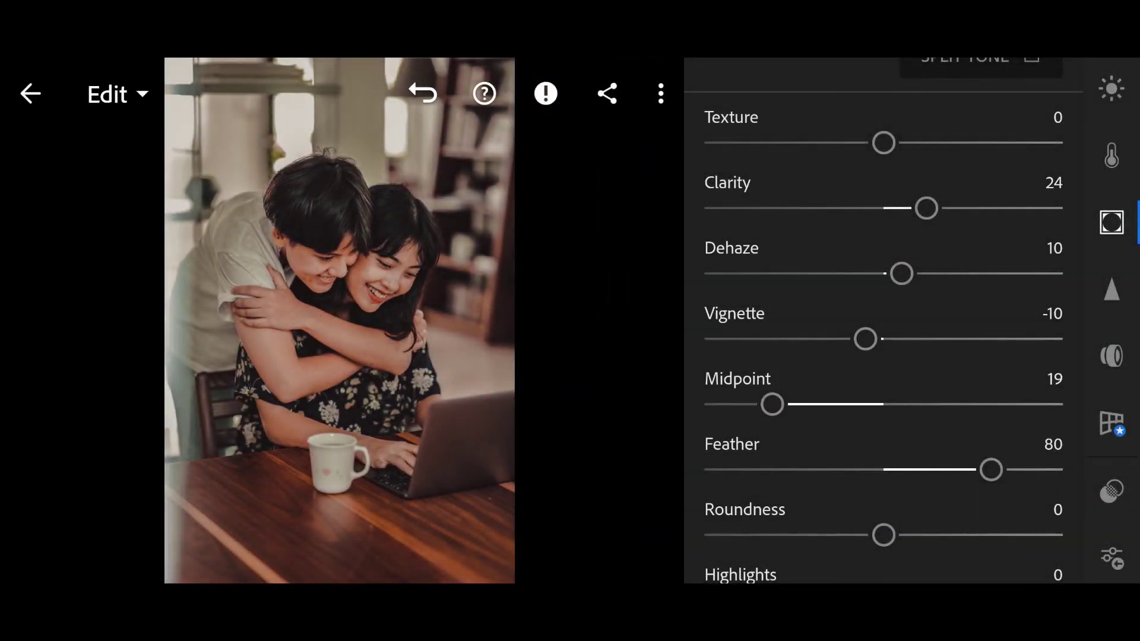
# Choose Copy Settings from the ⋮ menu and confirm with the checkmark.
pyautogui.click(661, 93)
pyautogui.moveTo(585, 351); pyautogui.dragTo(585, 236)
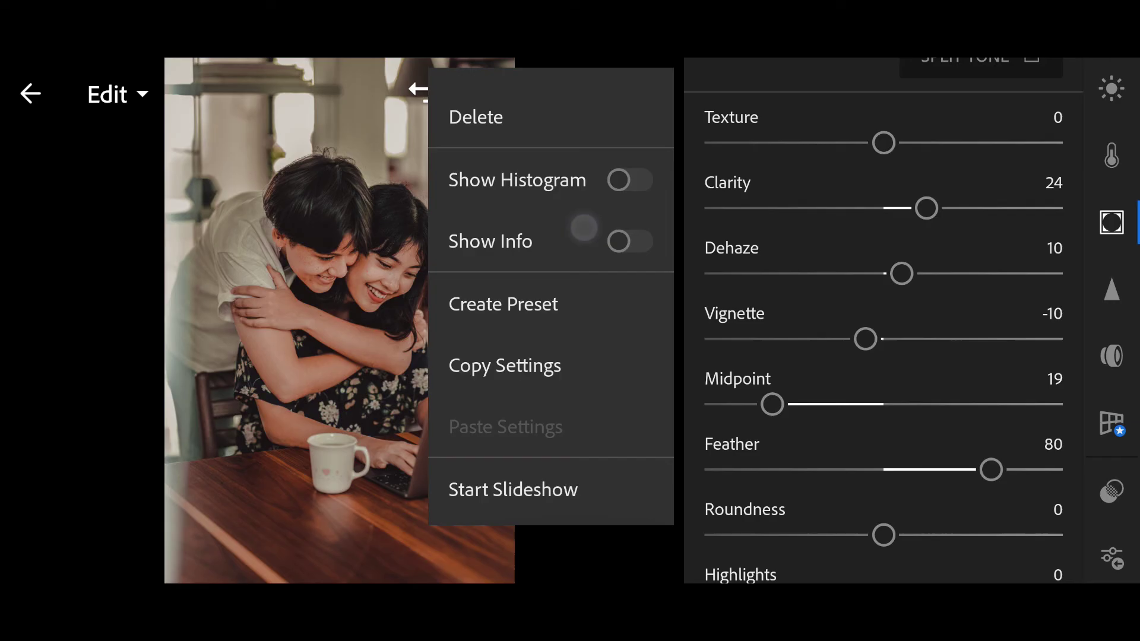
pyautogui.click(537, 365)
pyautogui.click(1104, 93)
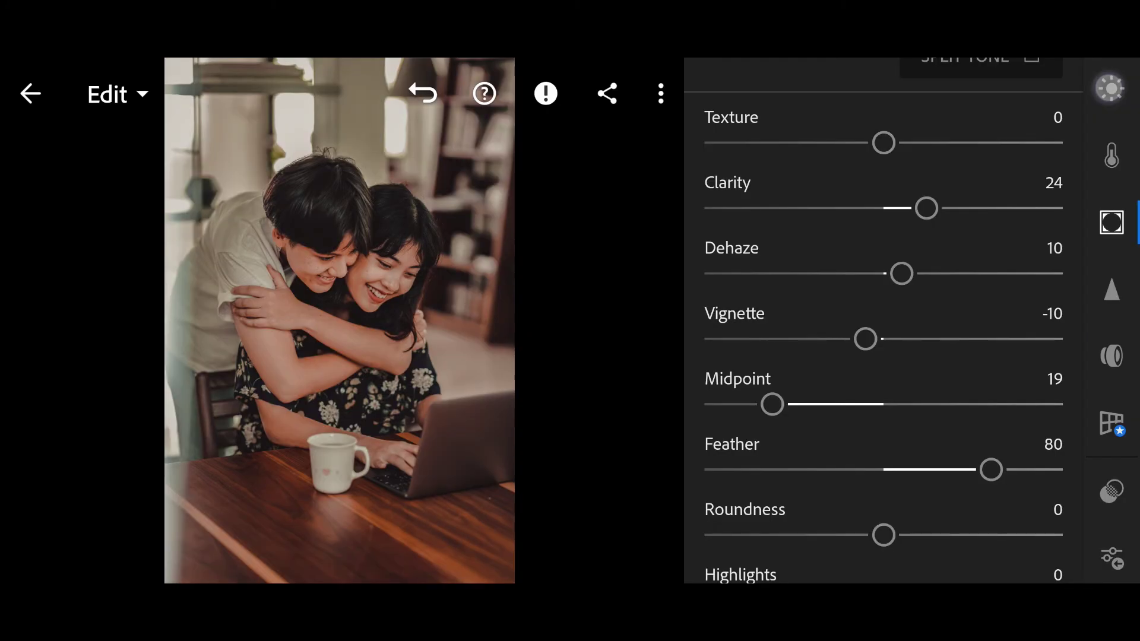